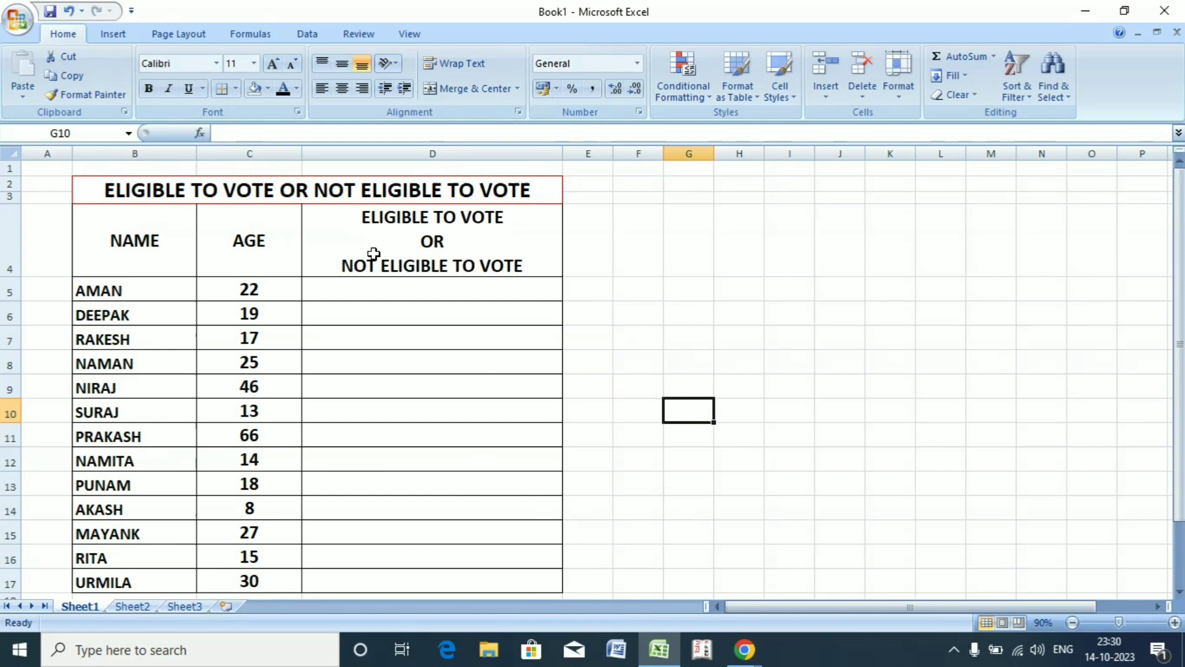
# Step: Fill the header cells B4:D4 (NAME, AGE and the eligibility heading) with yellow
pyautogui.moveTo(123, 223); pyautogui.dragTo(380, 265)
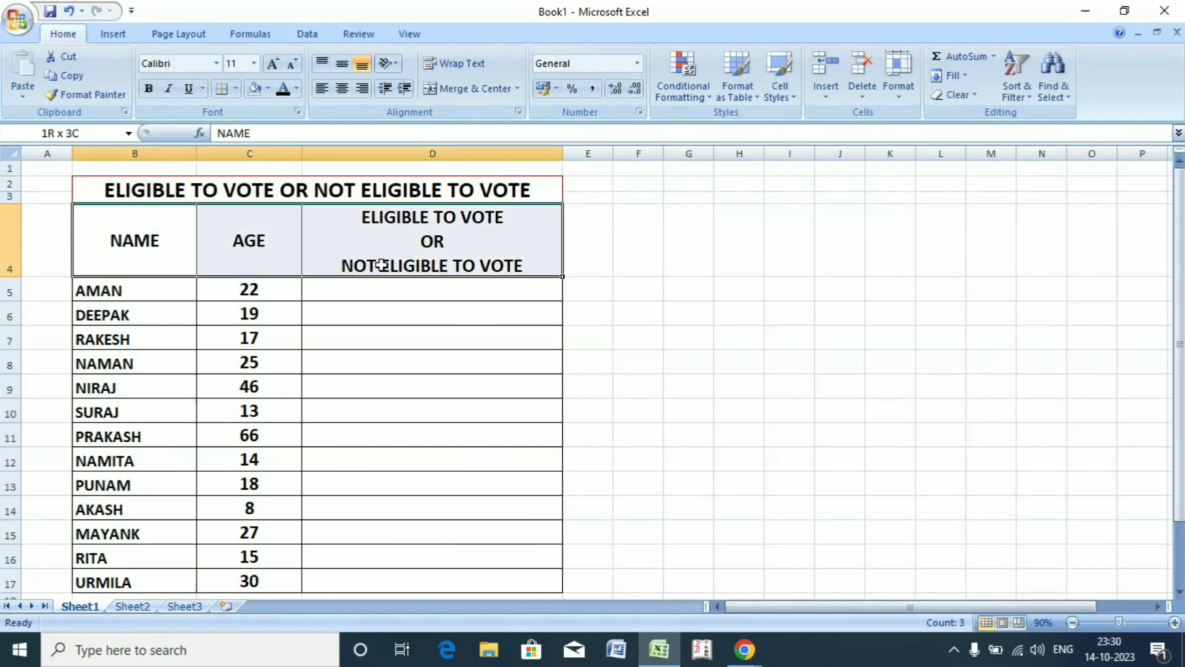
pyautogui.click(269, 91)
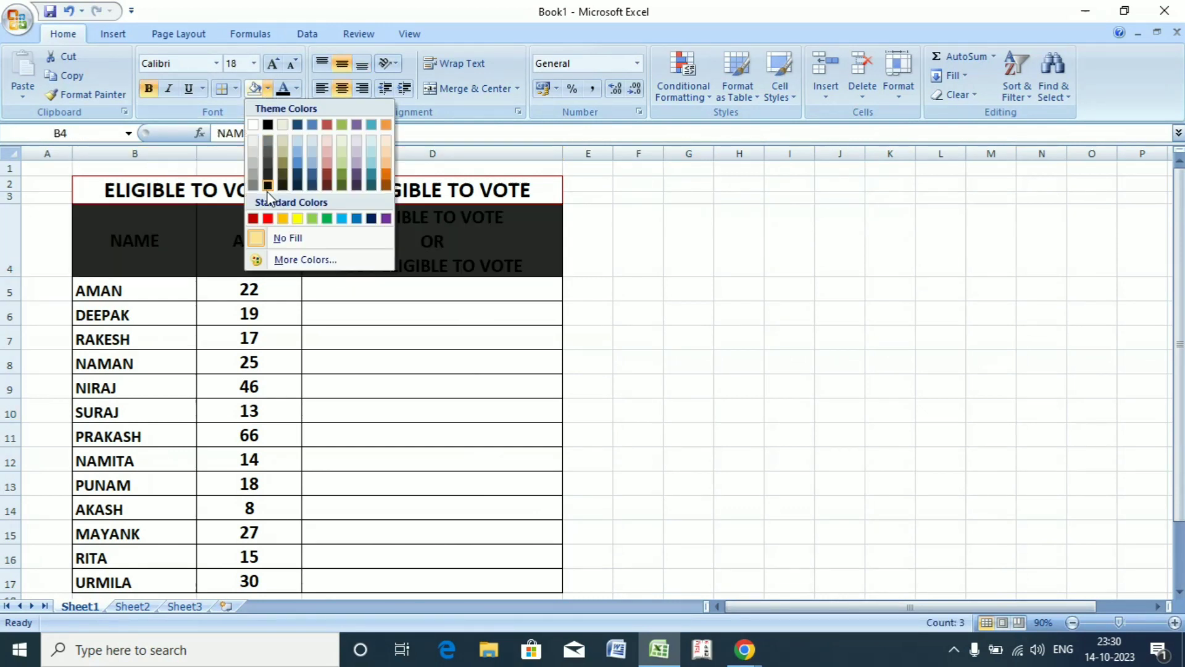
pyautogui.click(298, 220)
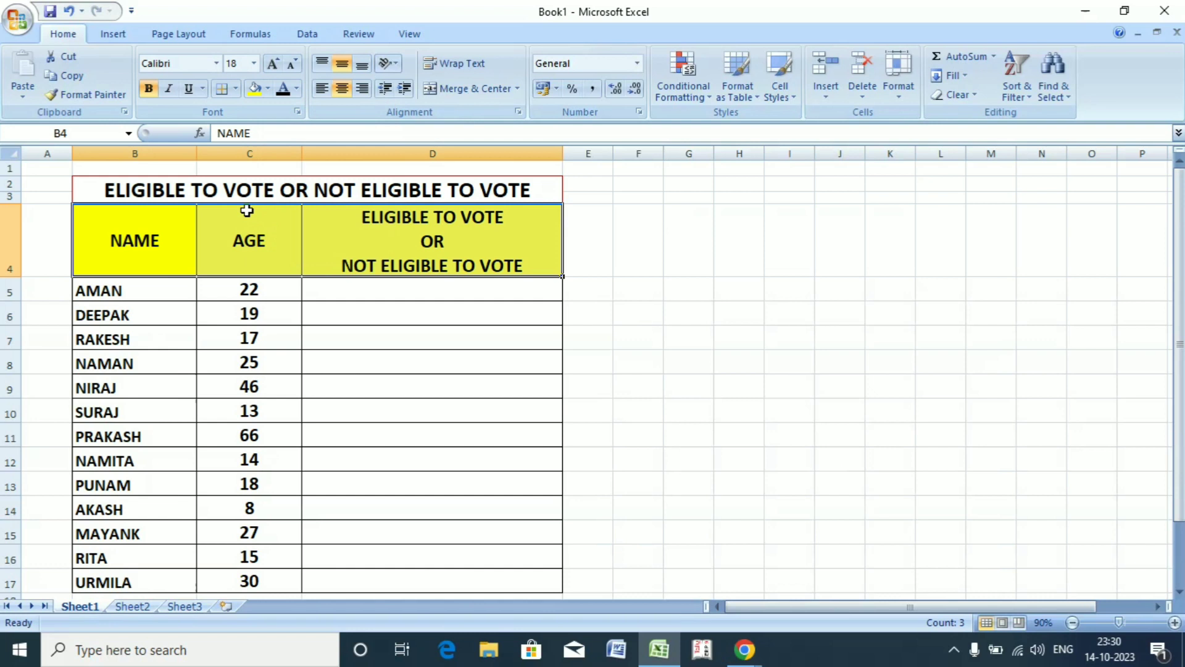
# Step: Give the merged table title in B2 a light blue fill and a dark red font colour
pyautogui.click(113, 190)
pyautogui.click(267, 88)
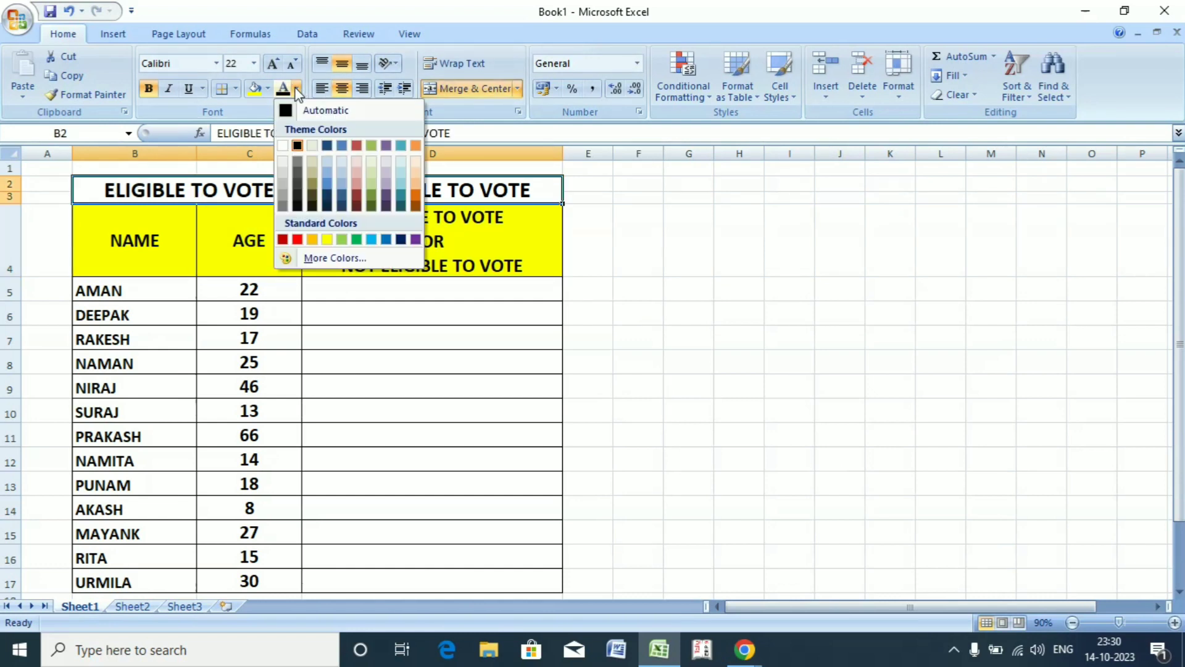
pyautogui.click(342, 218)
pyautogui.click(404, 345)
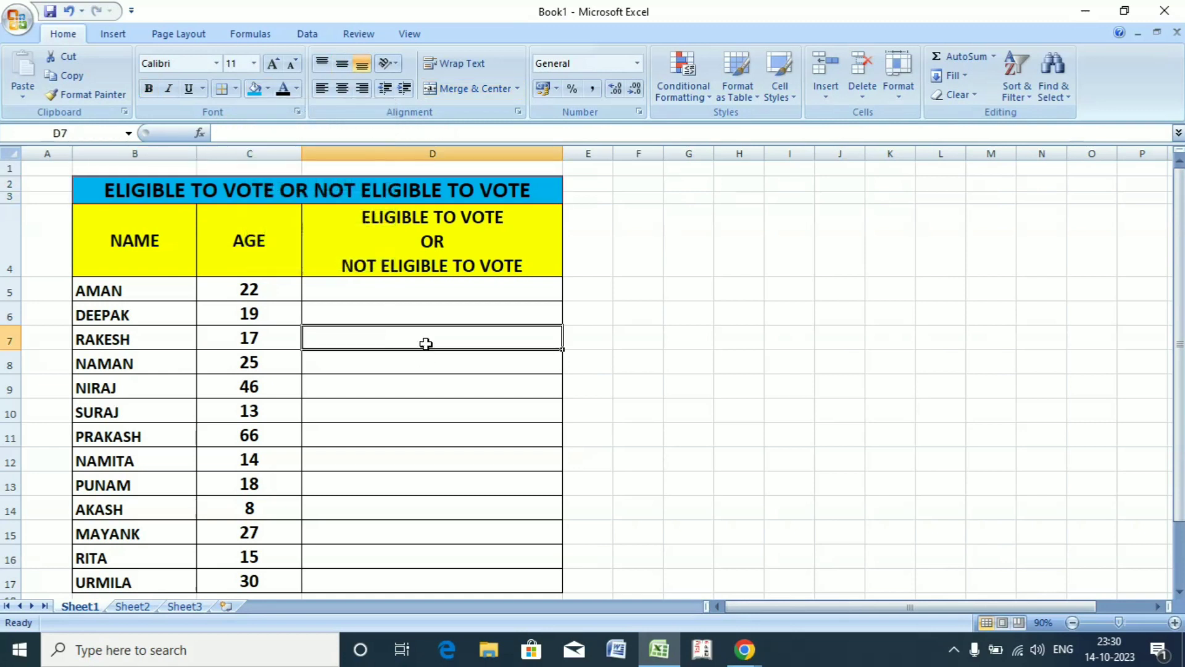
pyautogui.click(122, 187)
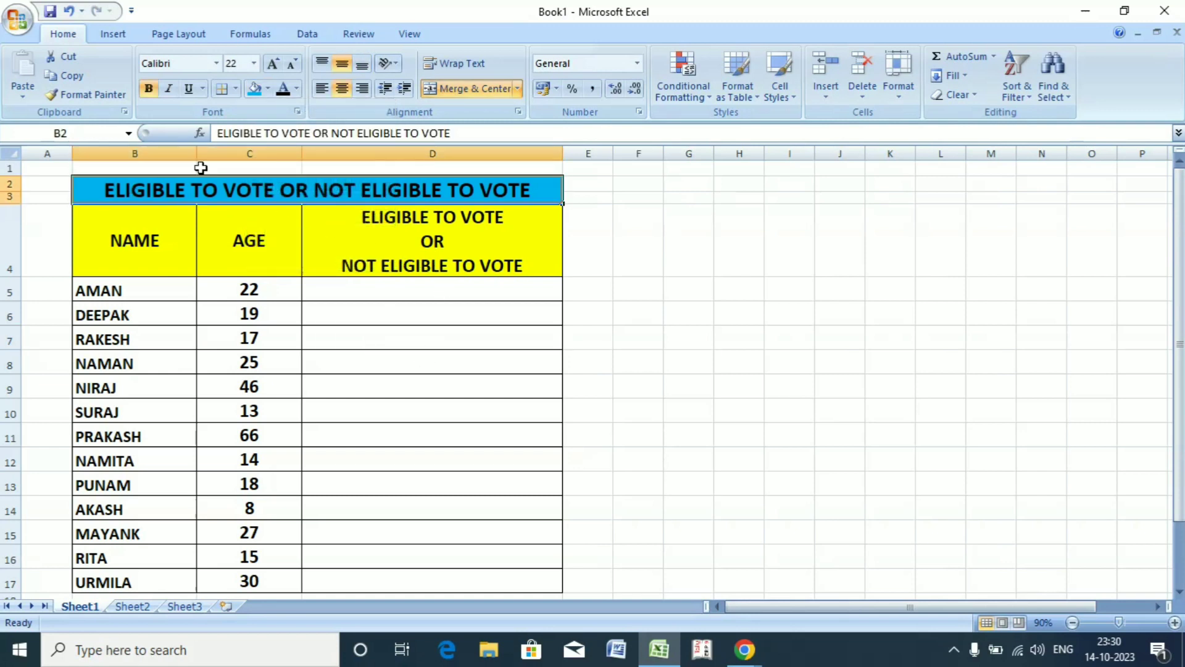
pyautogui.click(296, 89)
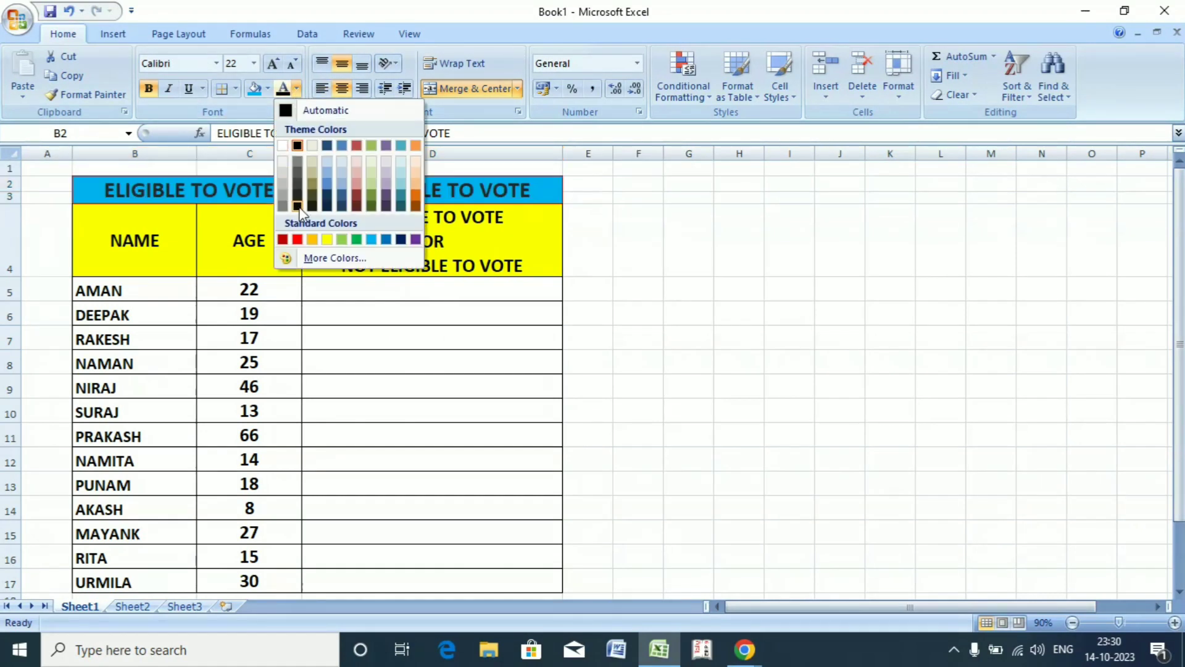
pyautogui.click(282, 240)
pyautogui.click(383, 331)
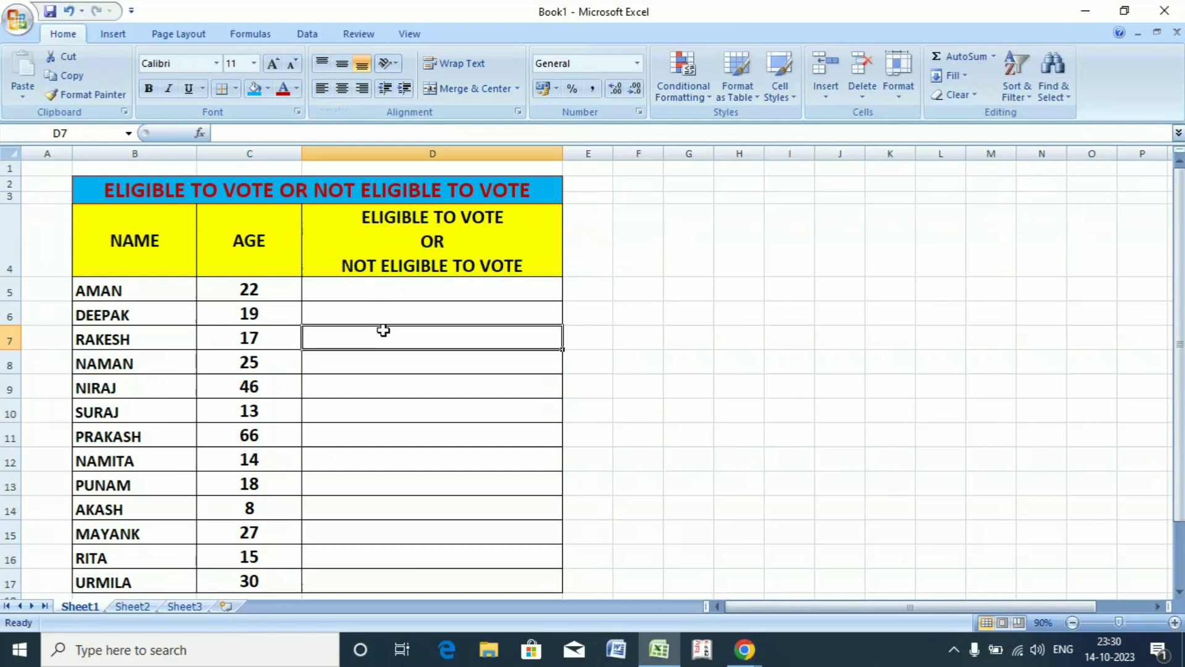
# Step: Enter the formula =IF(C5>=18,"ELIGIBLE TO VOTE","NOT ELIGIBLE TO VOTE") in cell D5
pyautogui.click(342, 295)
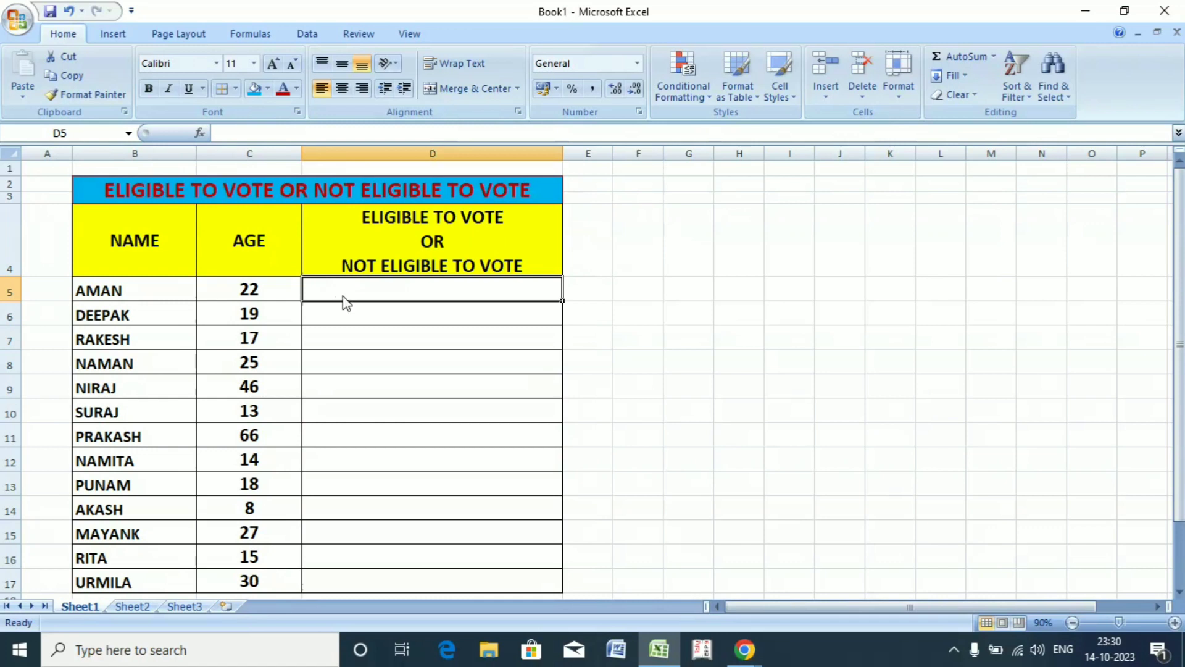
pyautogui.write('=')
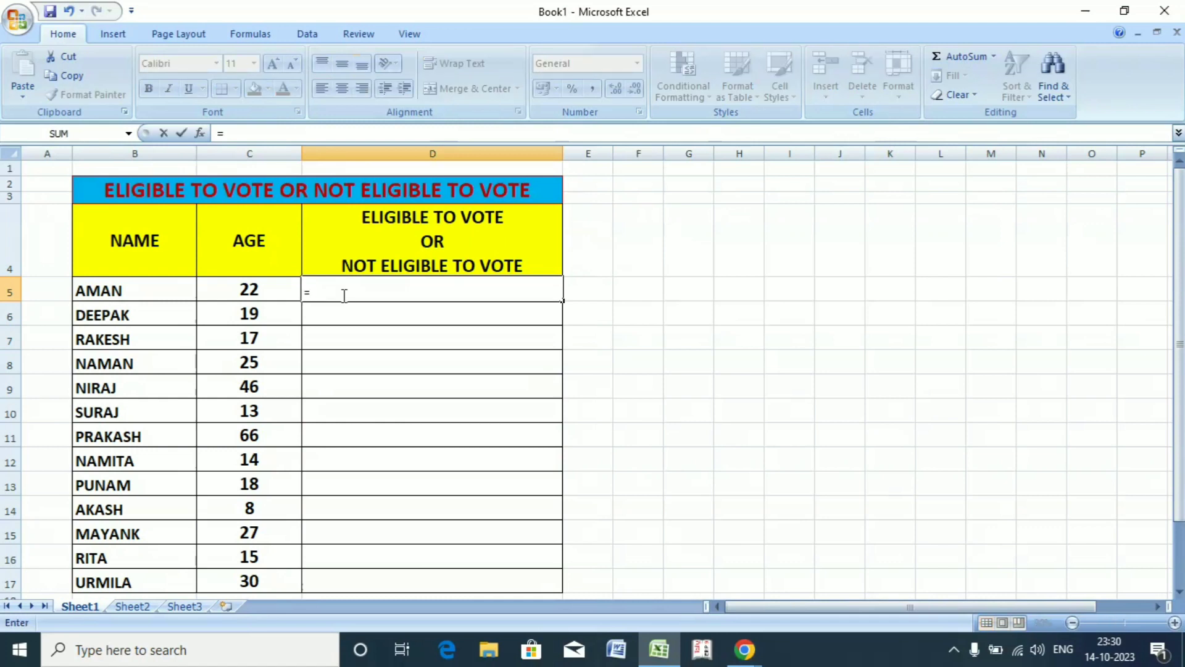
pyautogui.write('IF')
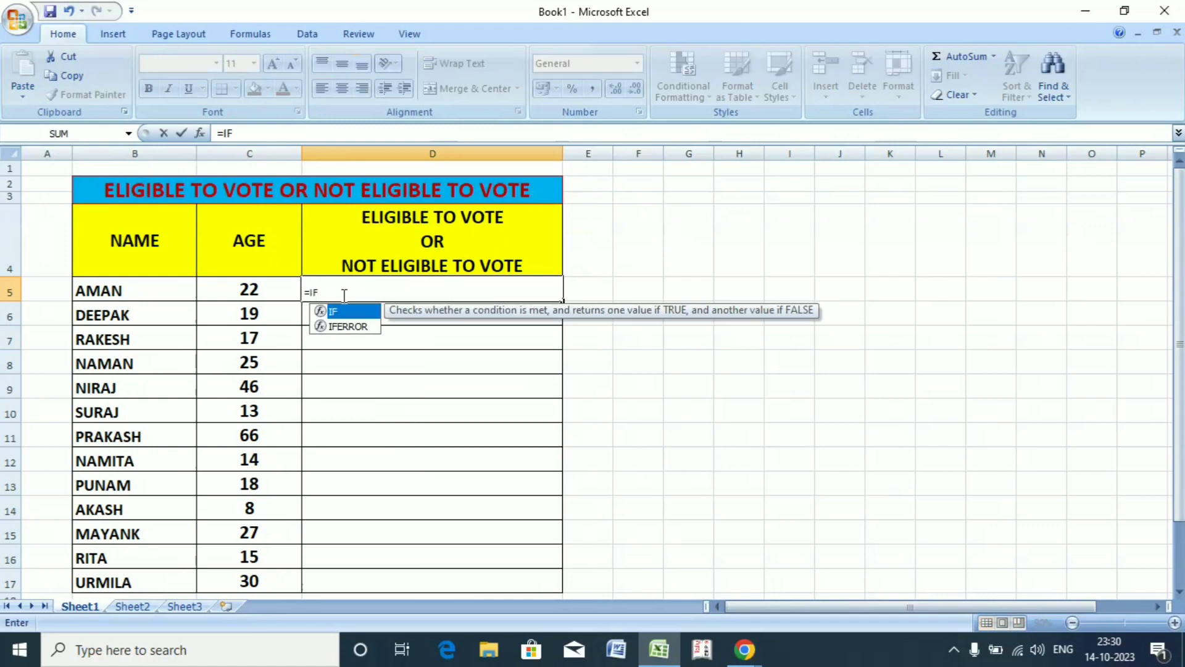
pyautogui.write('(')
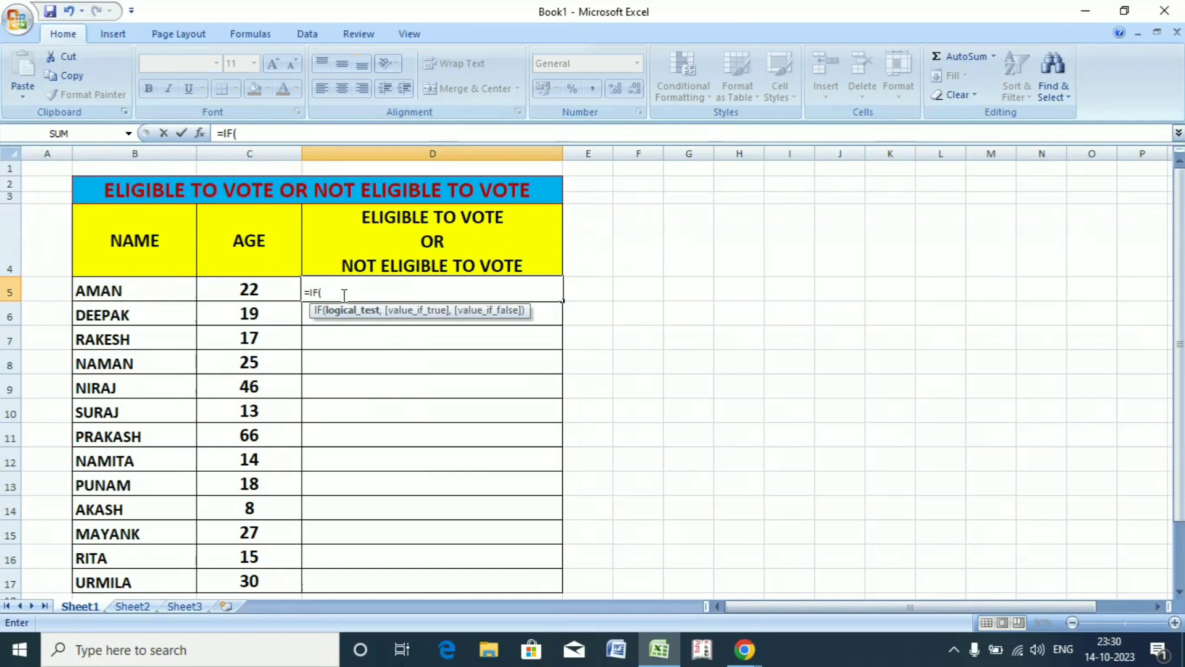
pyautogui.click(259, 294)
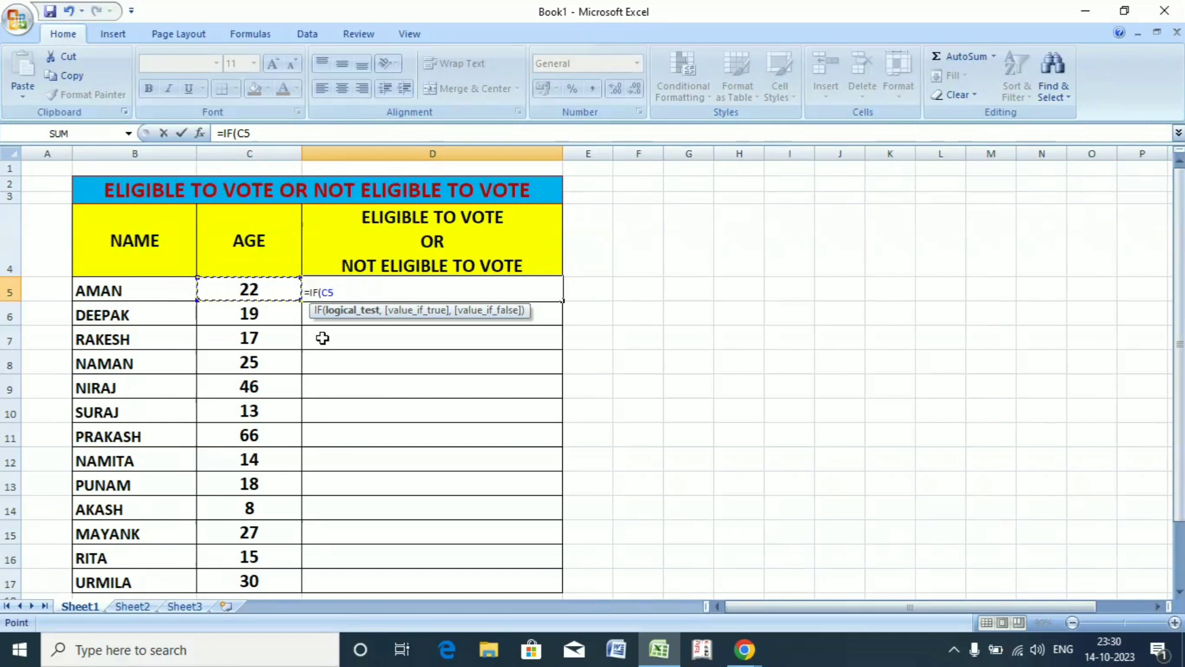
pyautogui.write('>=18')
pyautogui.write(',')
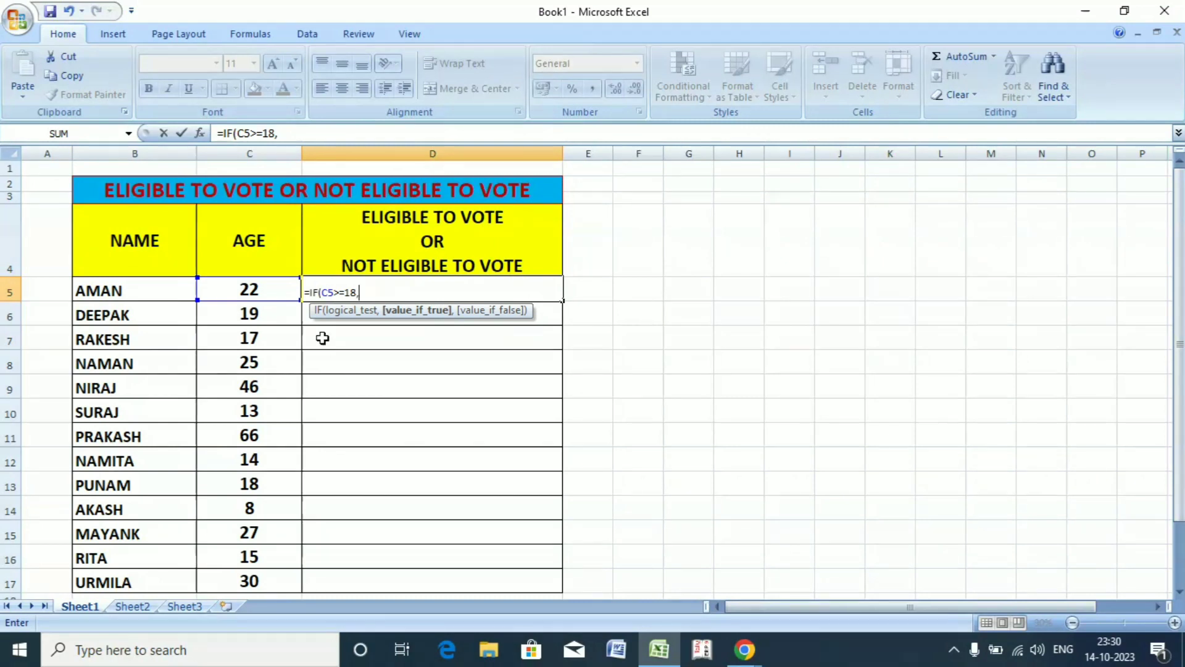
pyautogui.write('"ELIB')
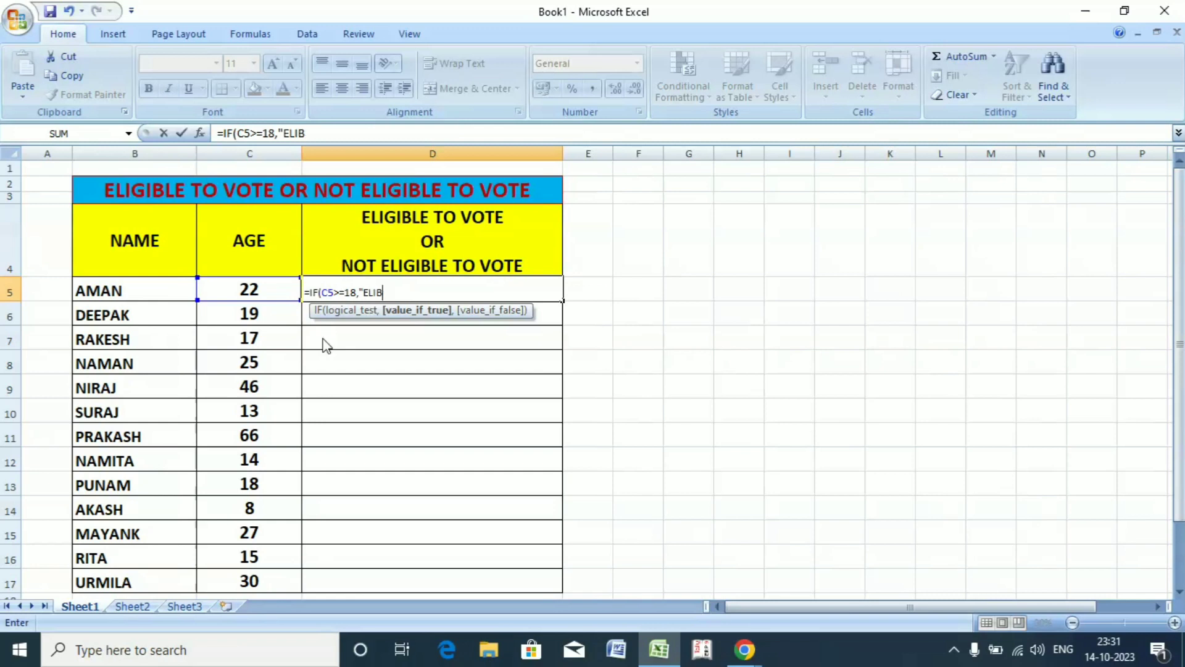
pyautogui.press('BackSpace')
pyautogui.write('GIBLE TO V')
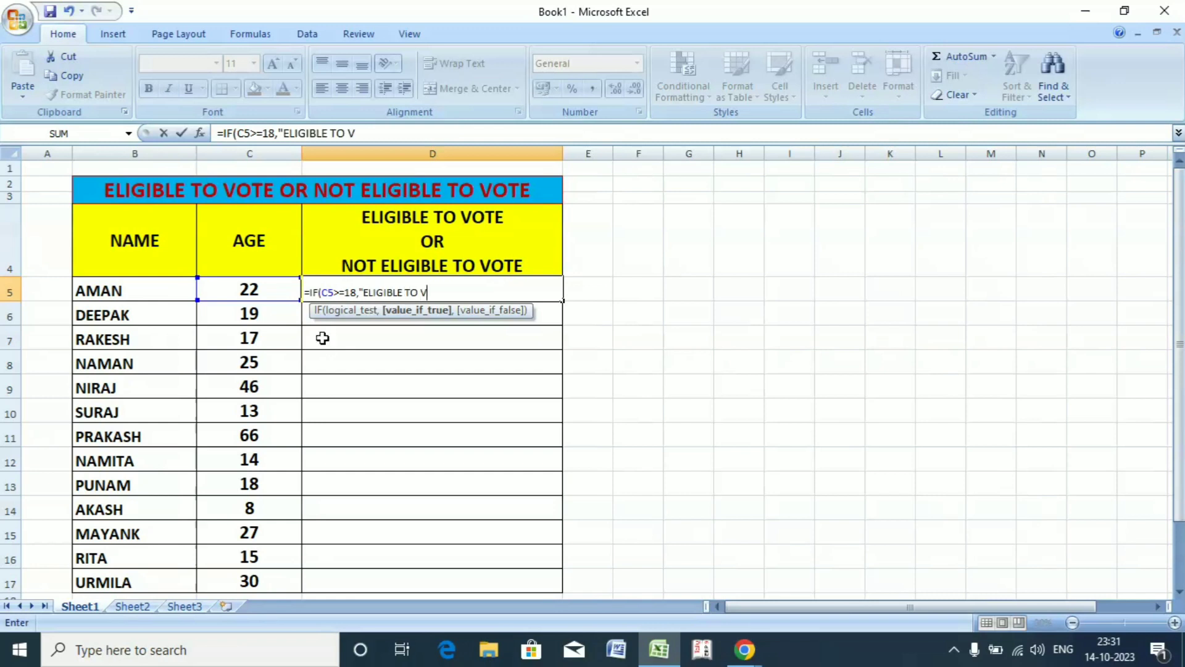
pyautogui.write('OTE')
pyautogui.write(',')
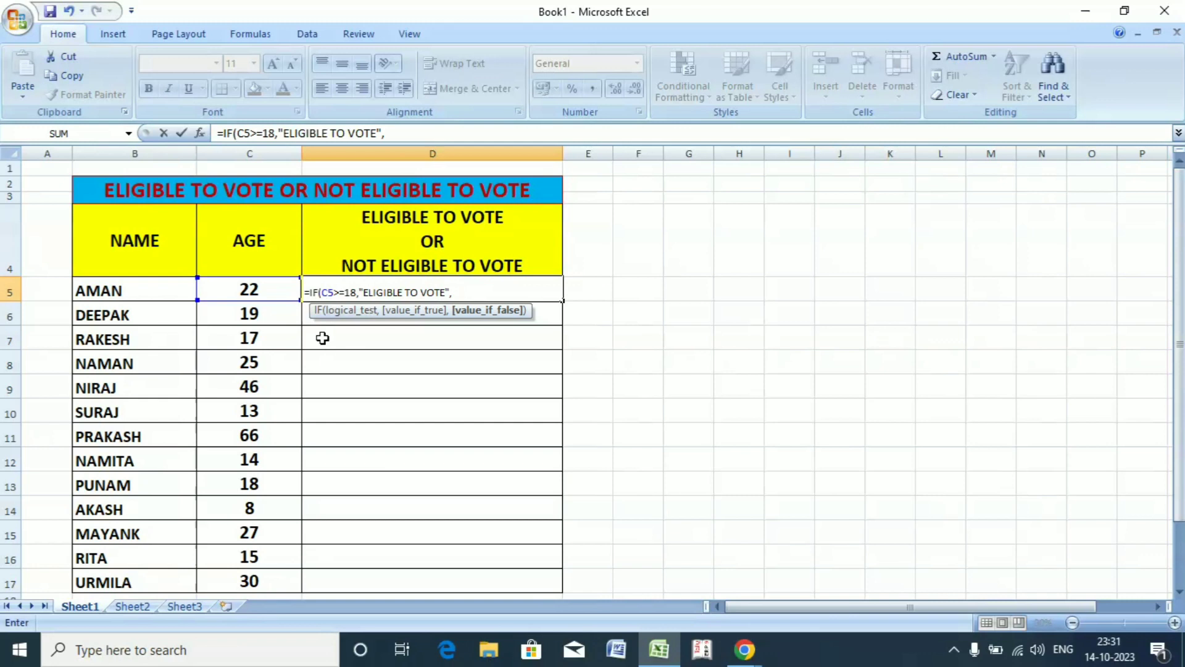
pyautogui.write('"NOT ELIGI')
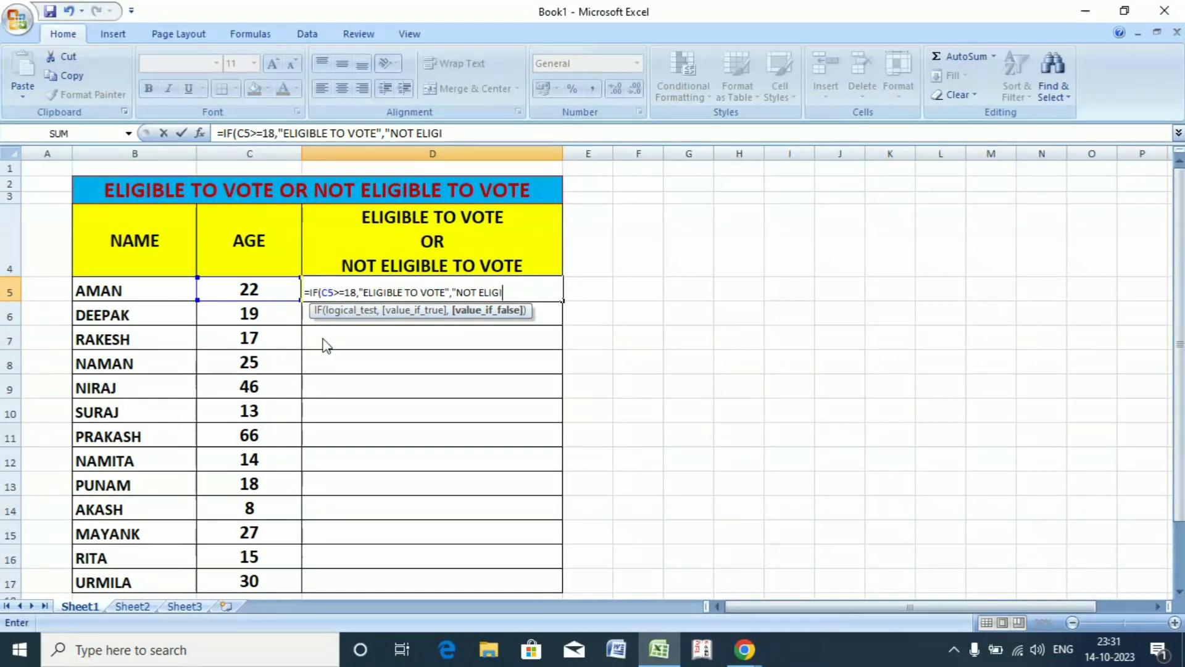
pyautogui.write('BLE TO')
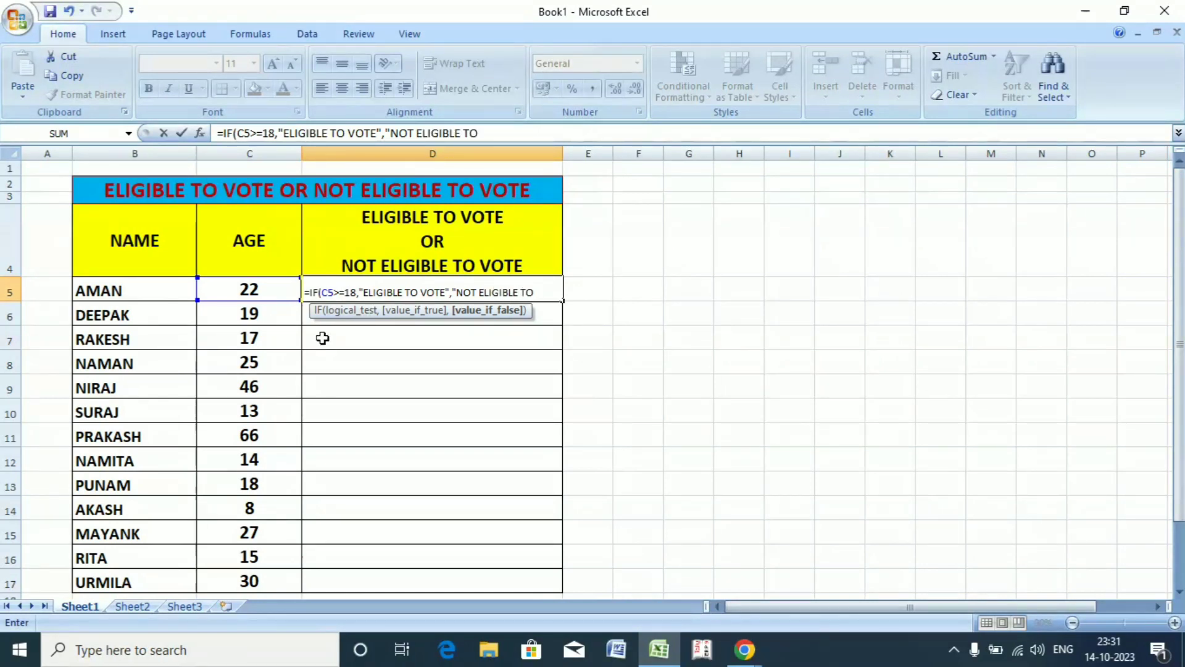
pyautogui.write(' VOTE")')
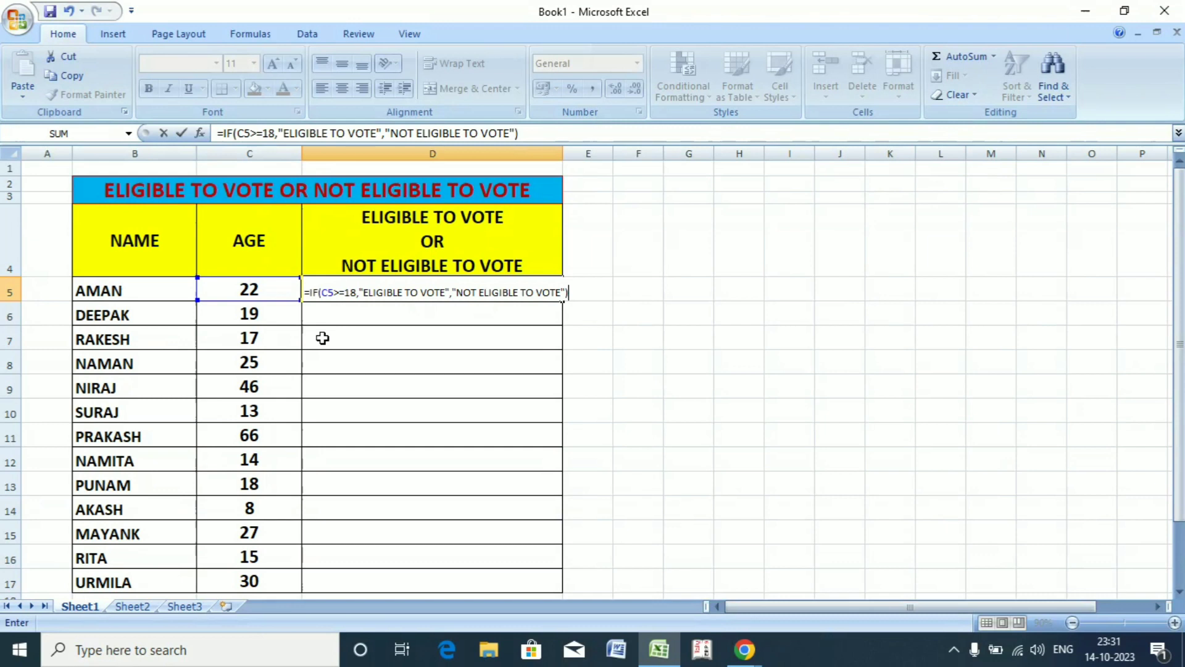
pyautogui.press('Return')
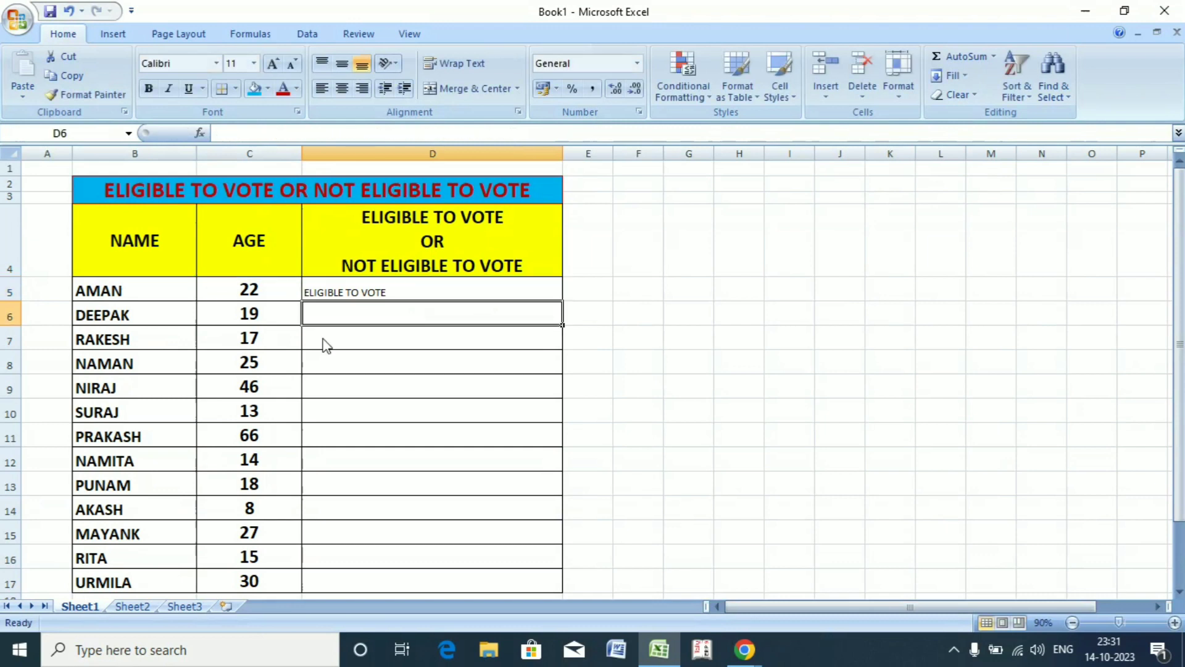
# Step: Copy the D5 formula down through D17 and format the results as centred, bold, 16-point text
pyautogui.click(333, 291)
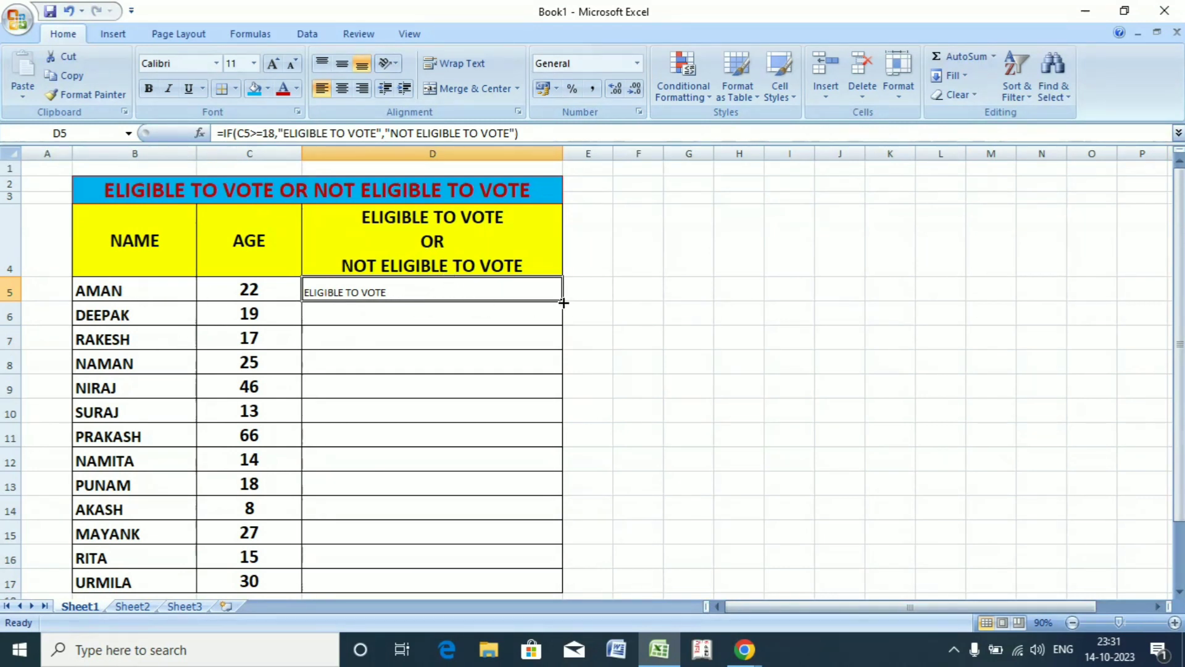
pyautogui.moveTo(563, 302); pyautogui.dragTo(543, 585)
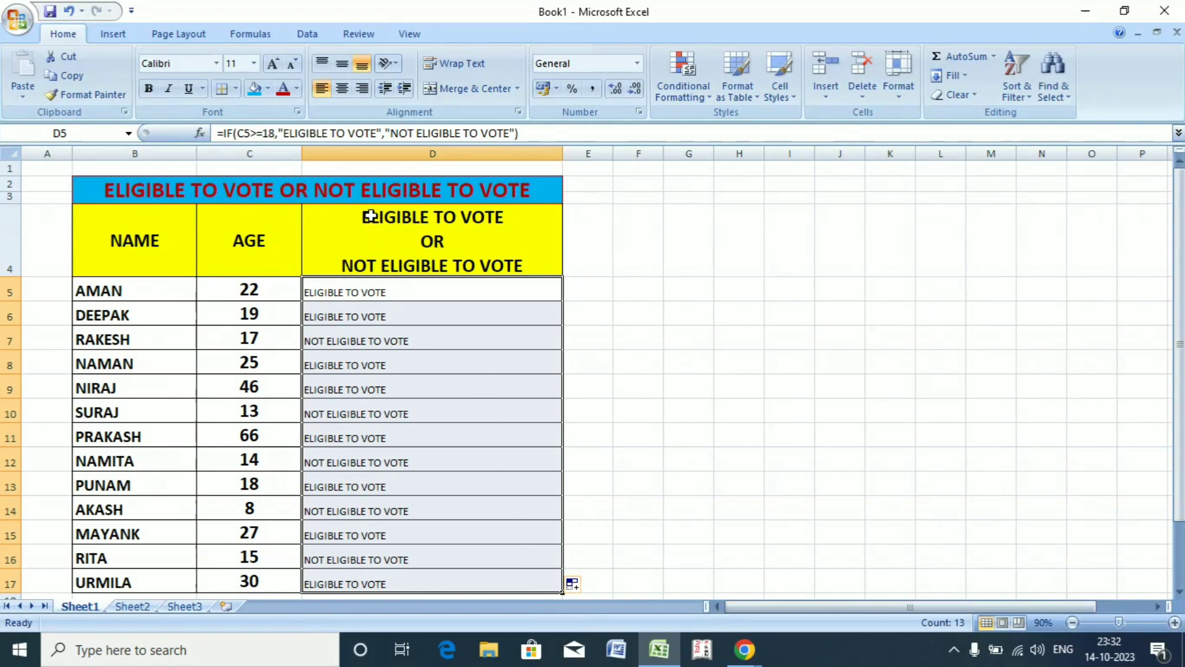
pyautogui.click(342, 90)
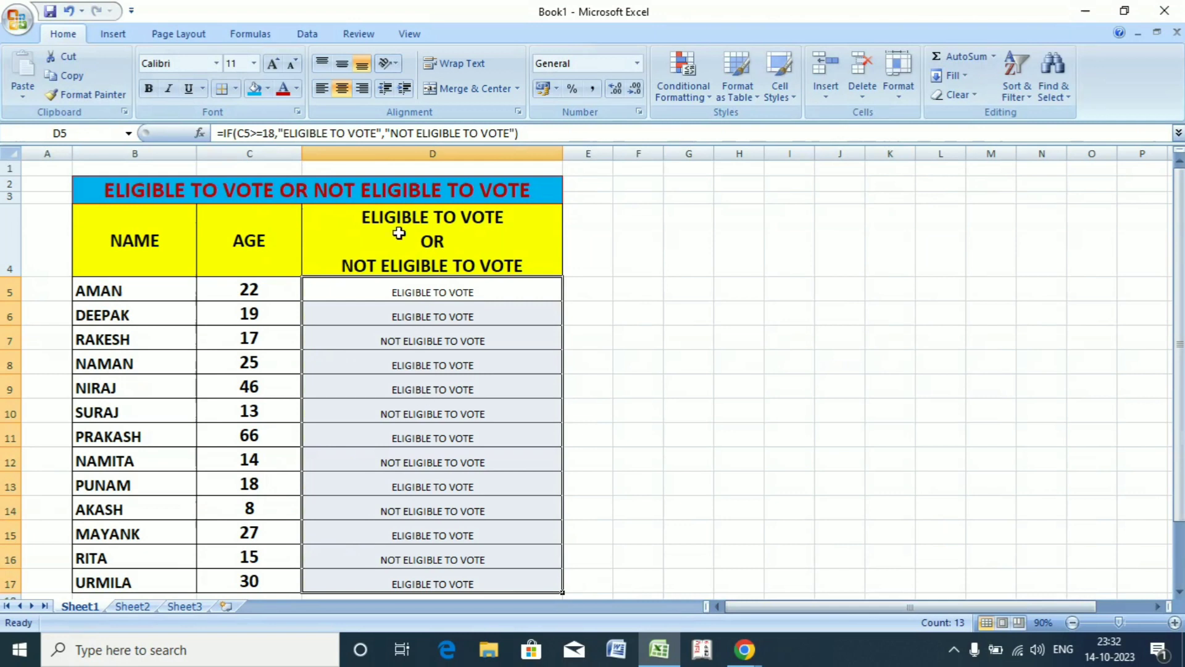
pyautogui.click(148, 88)
pyautogui.click(272, 64)
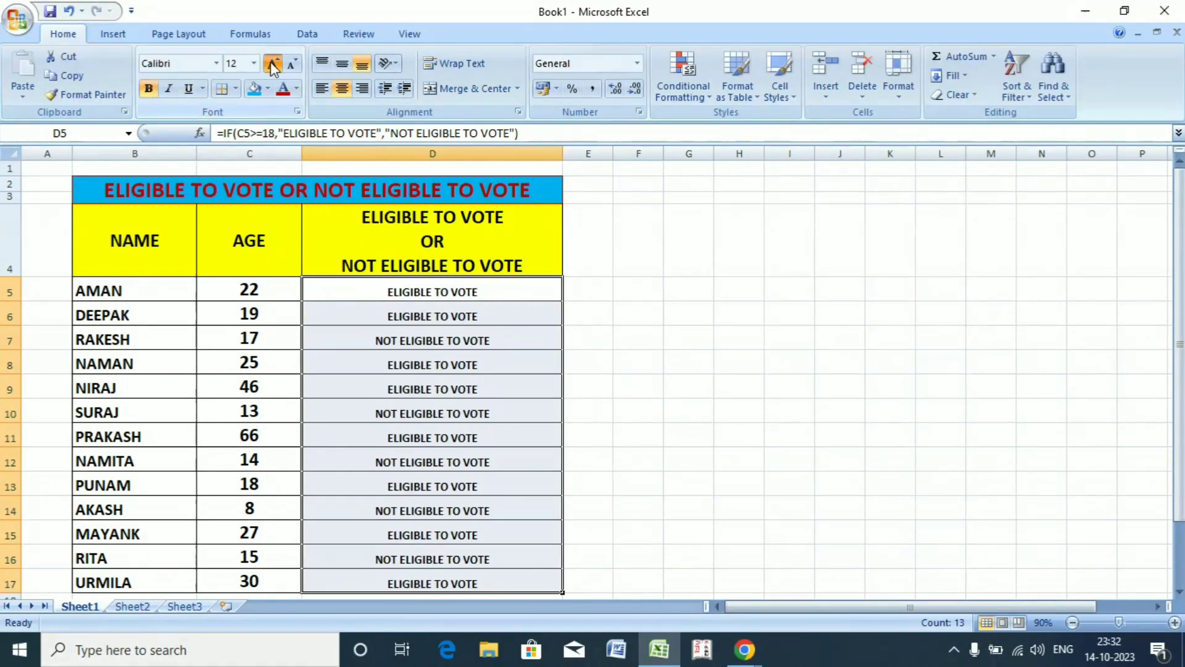
pyautogui.click(271, 64)
pyautogui.click(272, 64)
pyautogui.click(271, 64)
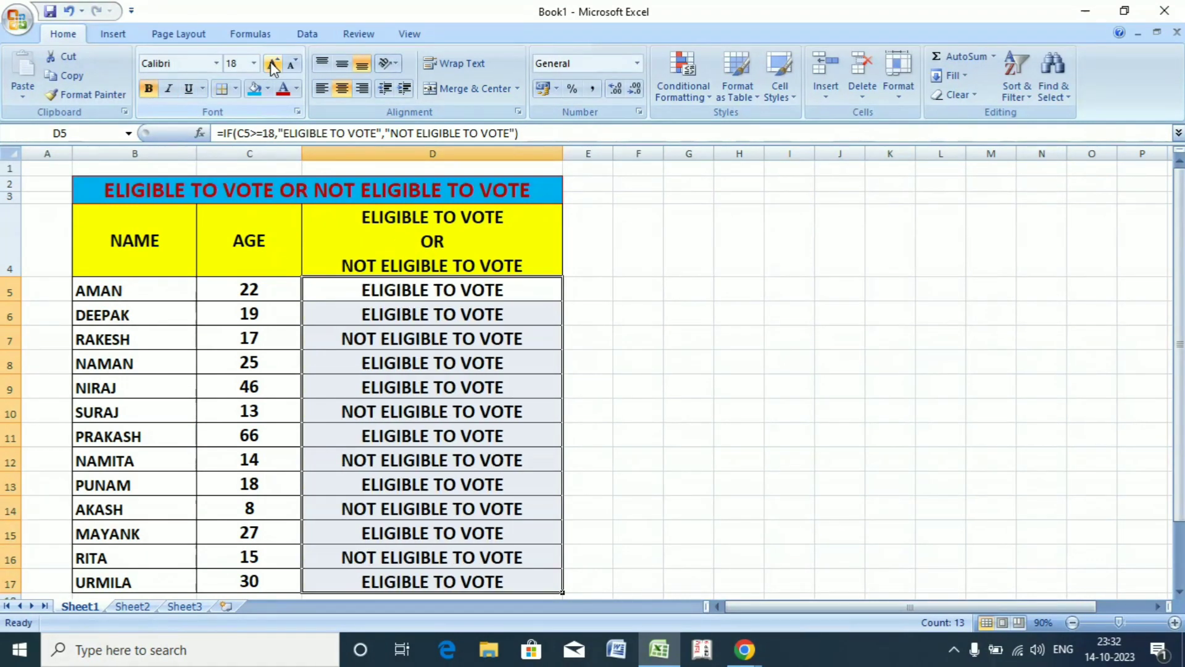
pyautogui.click(290, 64)
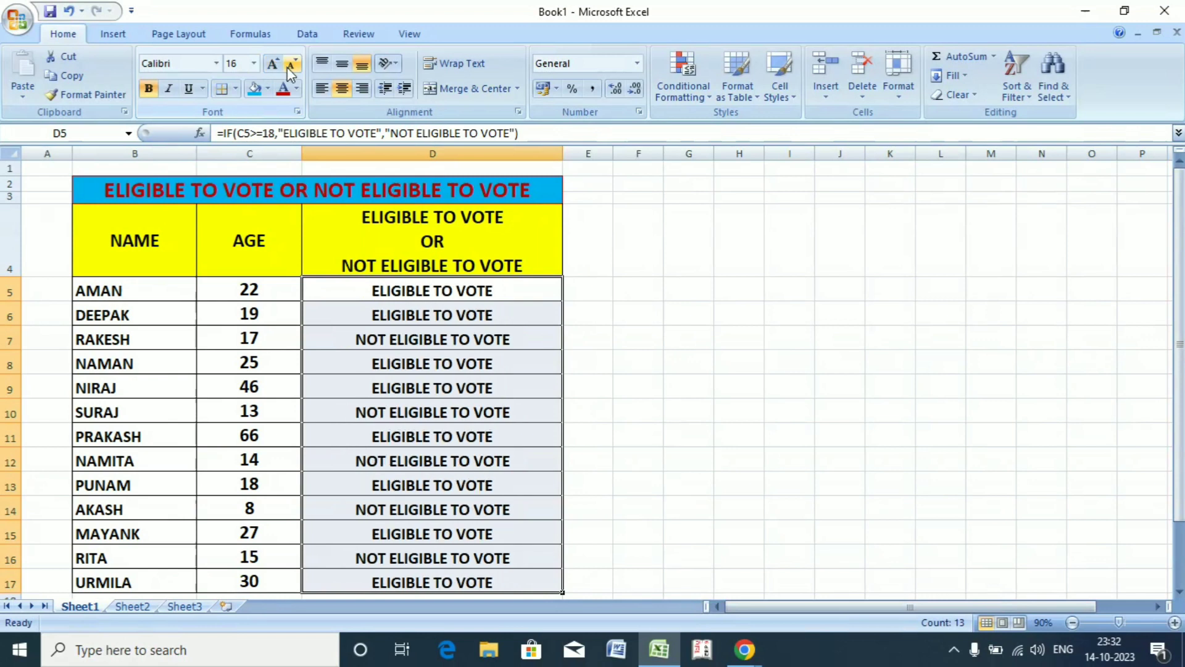
pyautogui.click(586, 383)
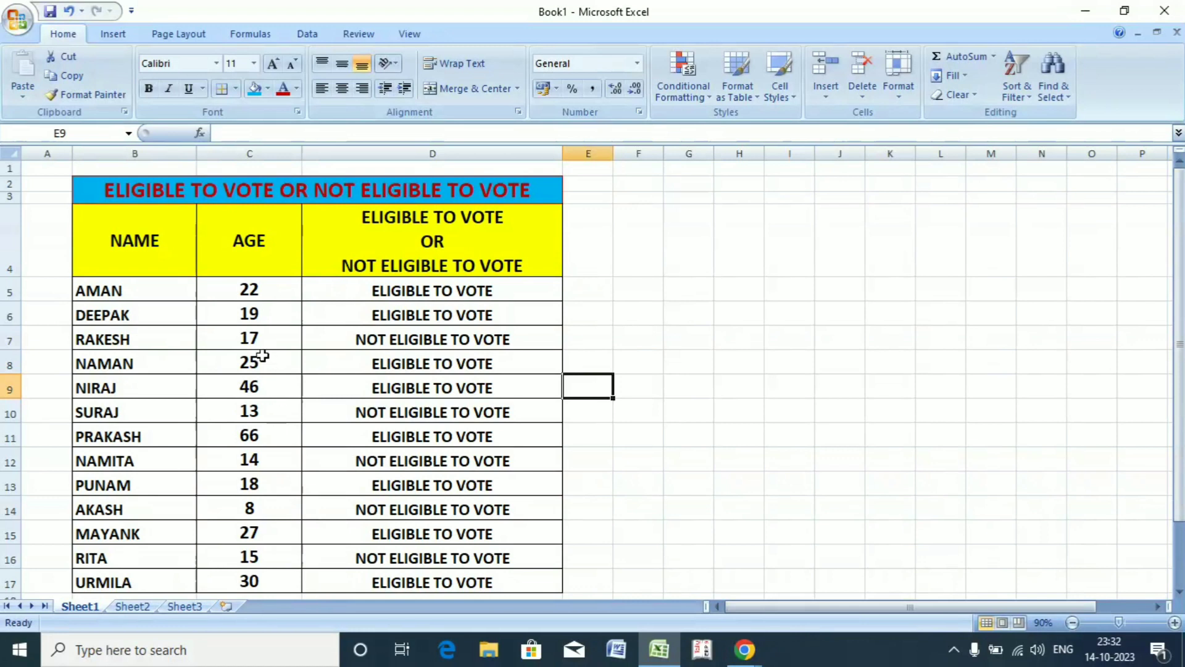
# Step: Apply the custom number format [GREEN][>=18];[RED][<18] to the ages in C5:C17
pyautogui.moveTo(248, 292); pyautogui.dragTo(263, 580)
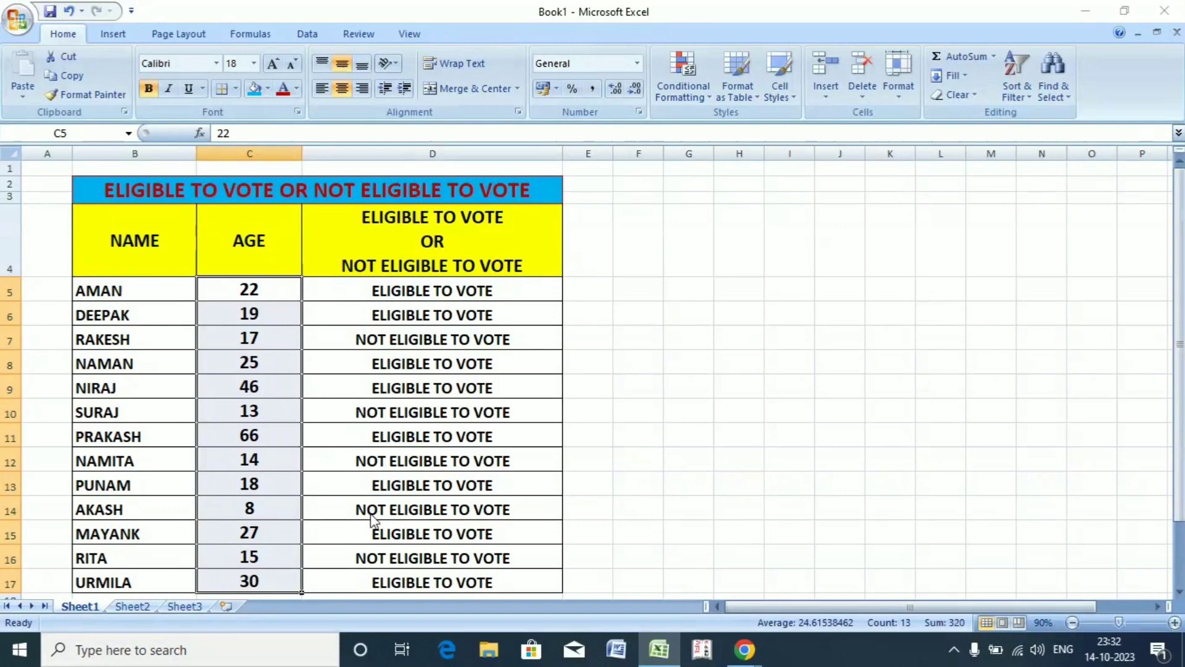
pyautogui.hotkey('ctrl', '1')
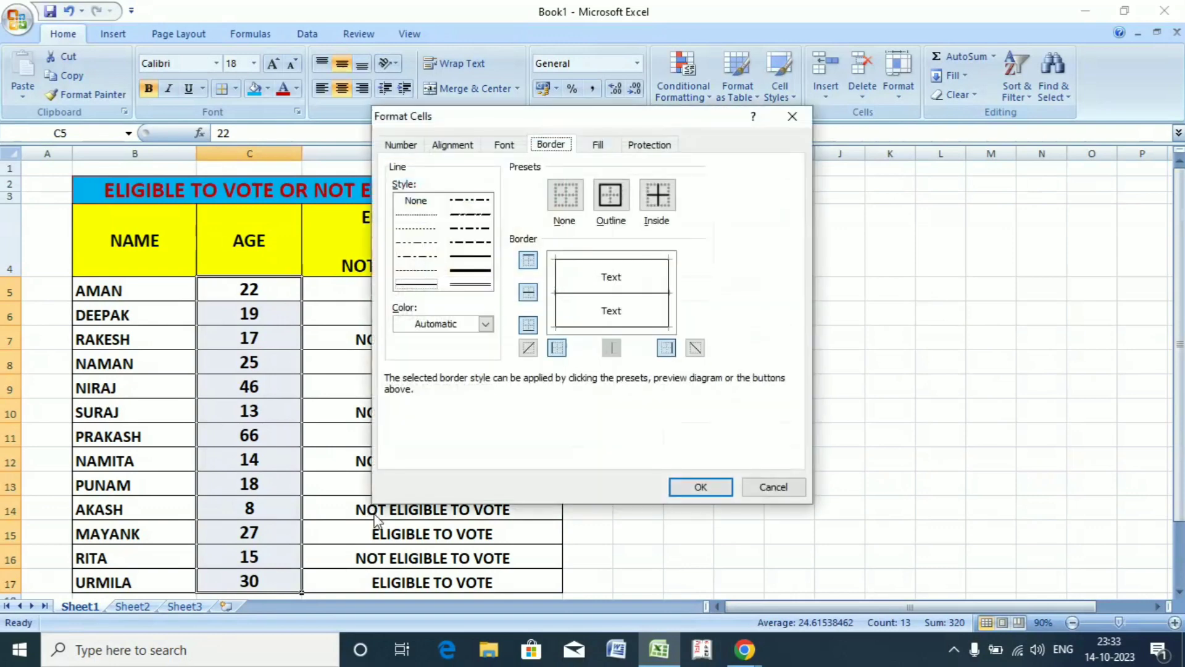
pyautogui.click(793, 117)
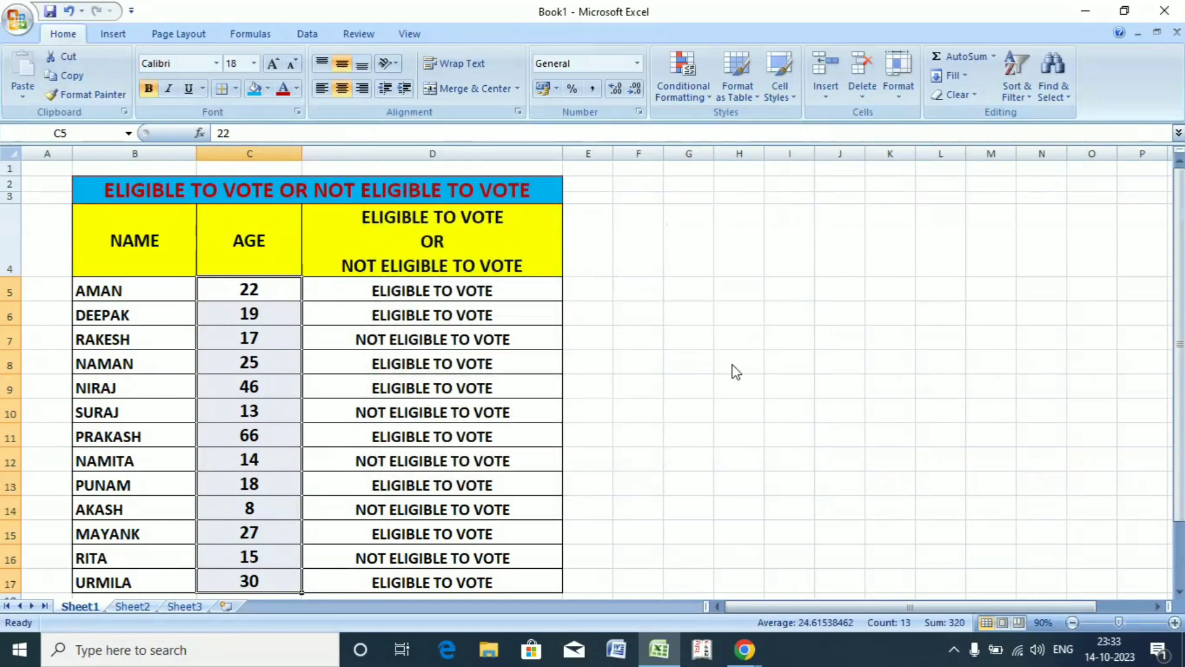
pyautogui.hotkey('ctrl', '1')
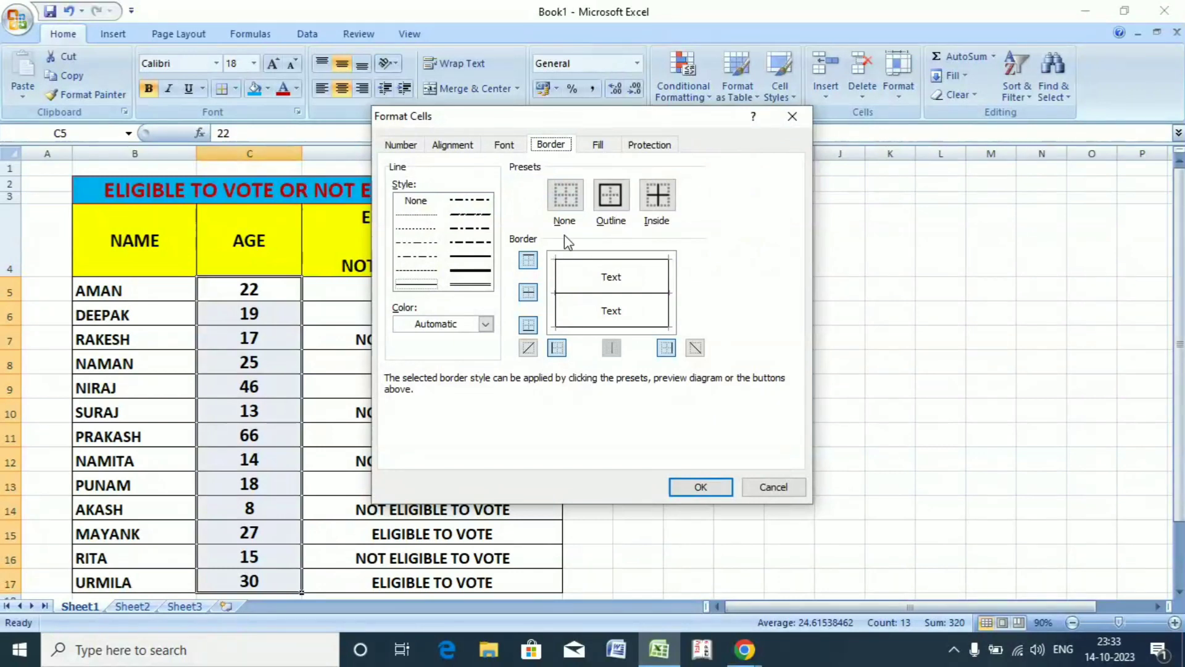
pyautogui.click(405, 146)
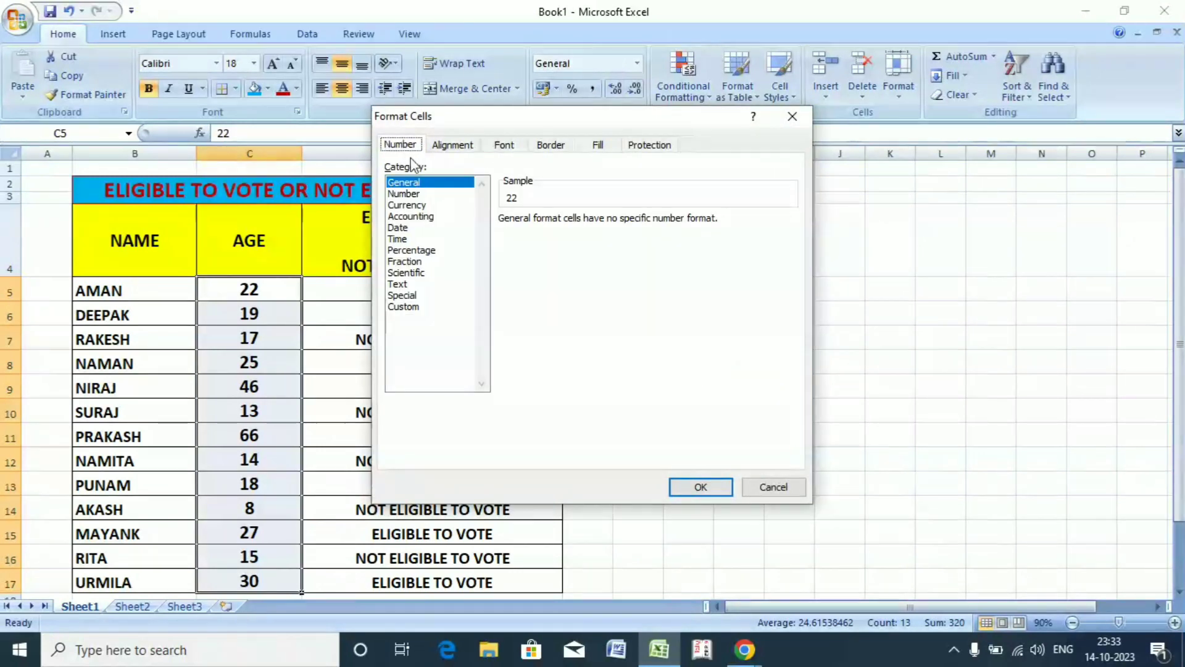
pyautogui.click(409, 307)
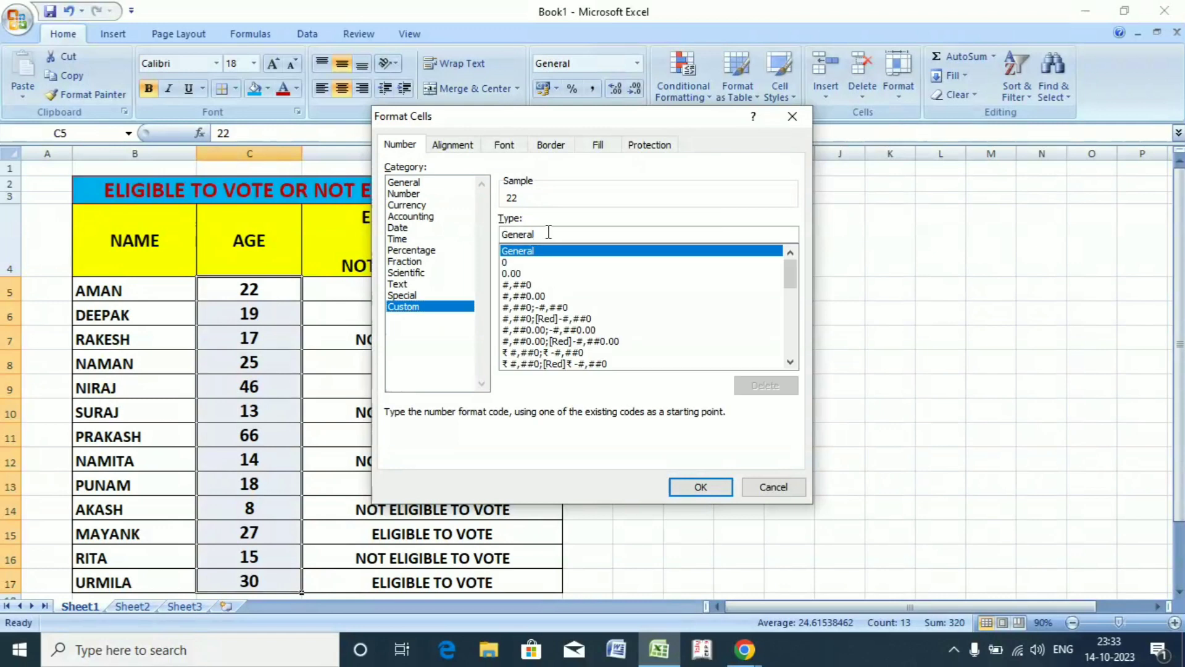
pyautogui.press('BackSpace')
pyautogui.press('BackSpace')
pyautogui.press('BackSpace')
pyautogui.press('BackSpace')
pyautogui.press('BackSpace')
pyautogui.press('BackSpace')
pyautogui.press('BackSpace')
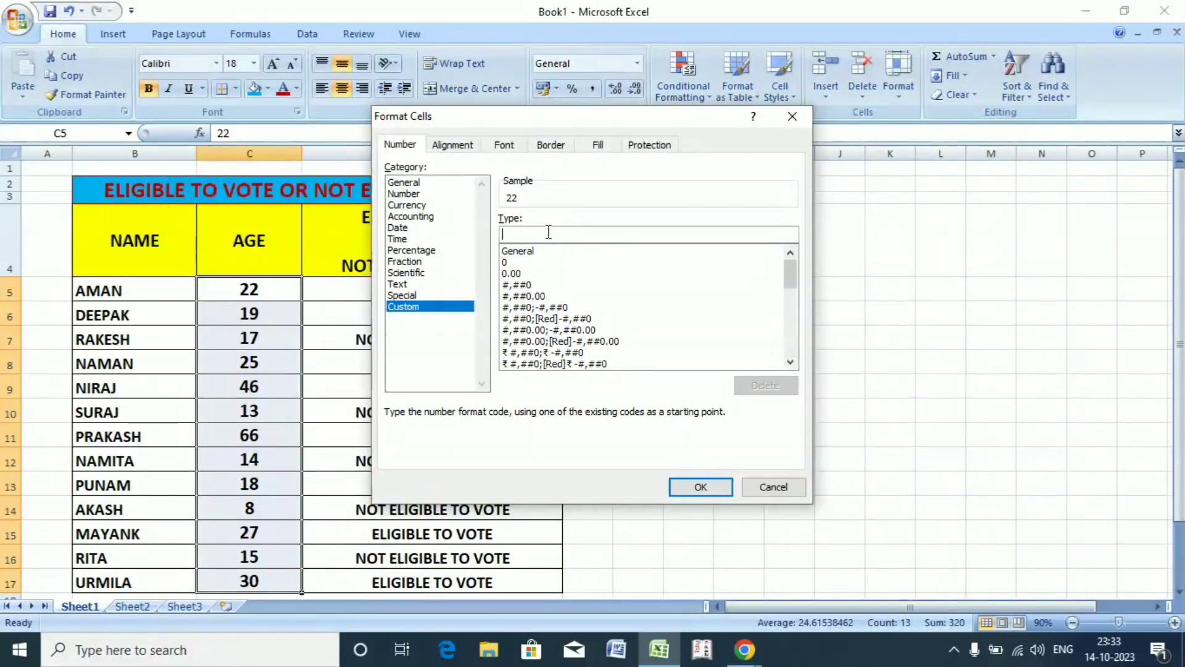
pyautogui.write('[')
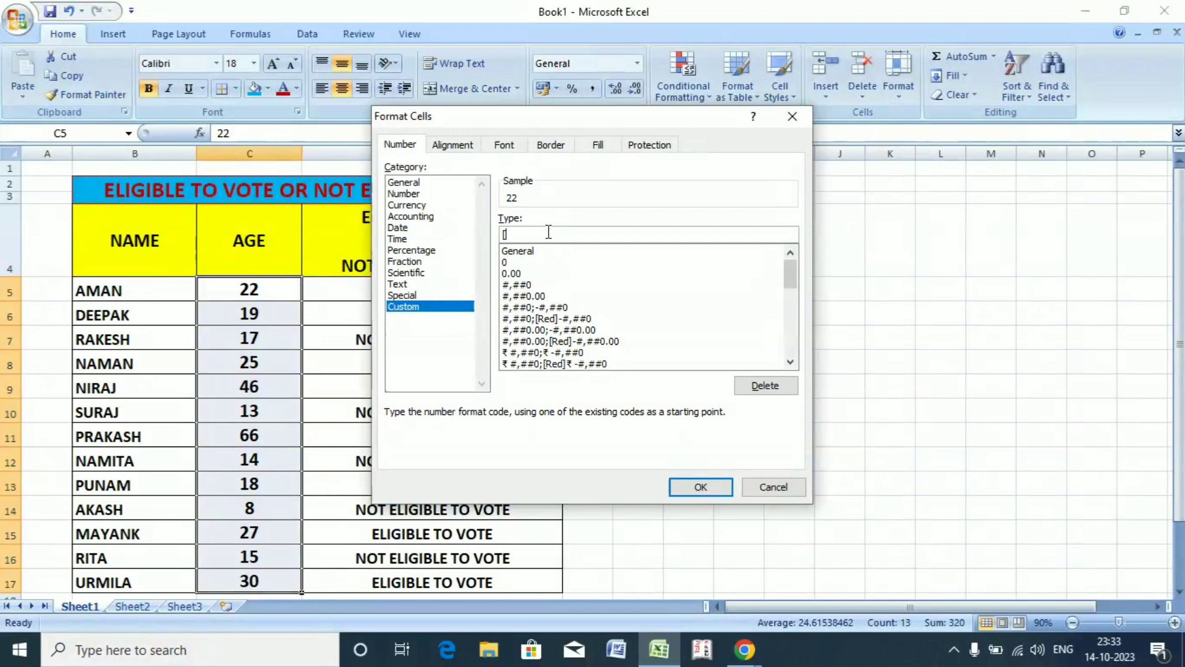
pyautogui.write('GREEN][>=18')
pyautogui.write(']:')
pyautogui.press('BackSpace')
pyautogui.write(';[RED][<18]')
pyautogui.press('Return')
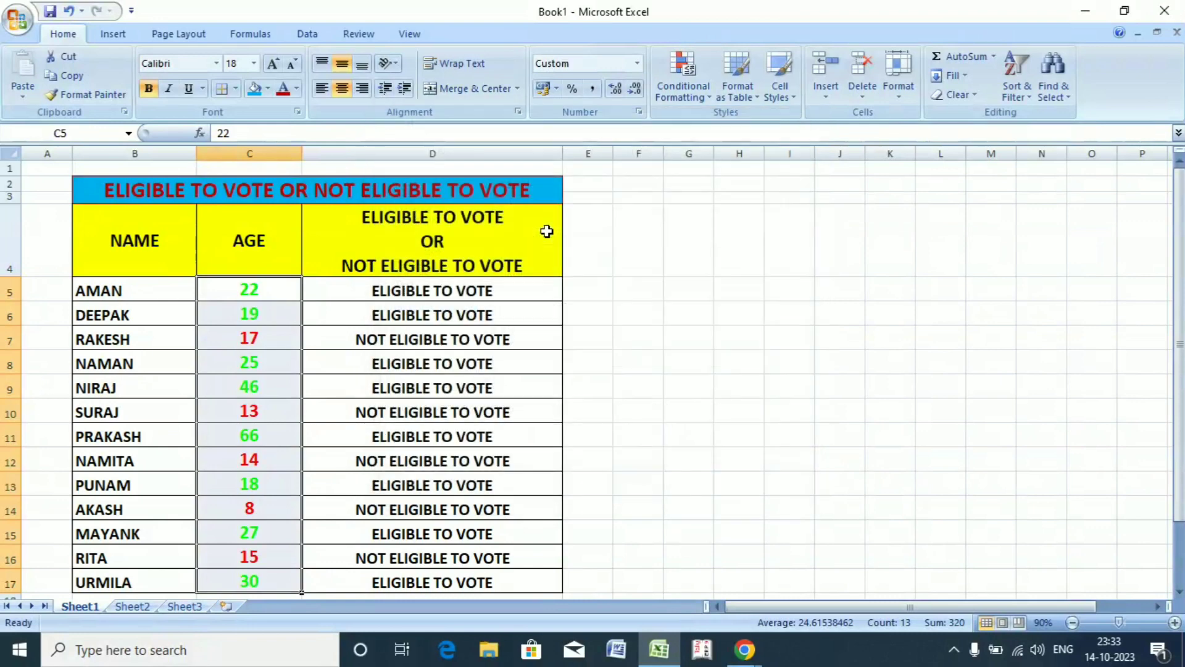
pyautogui.click(636, 389)
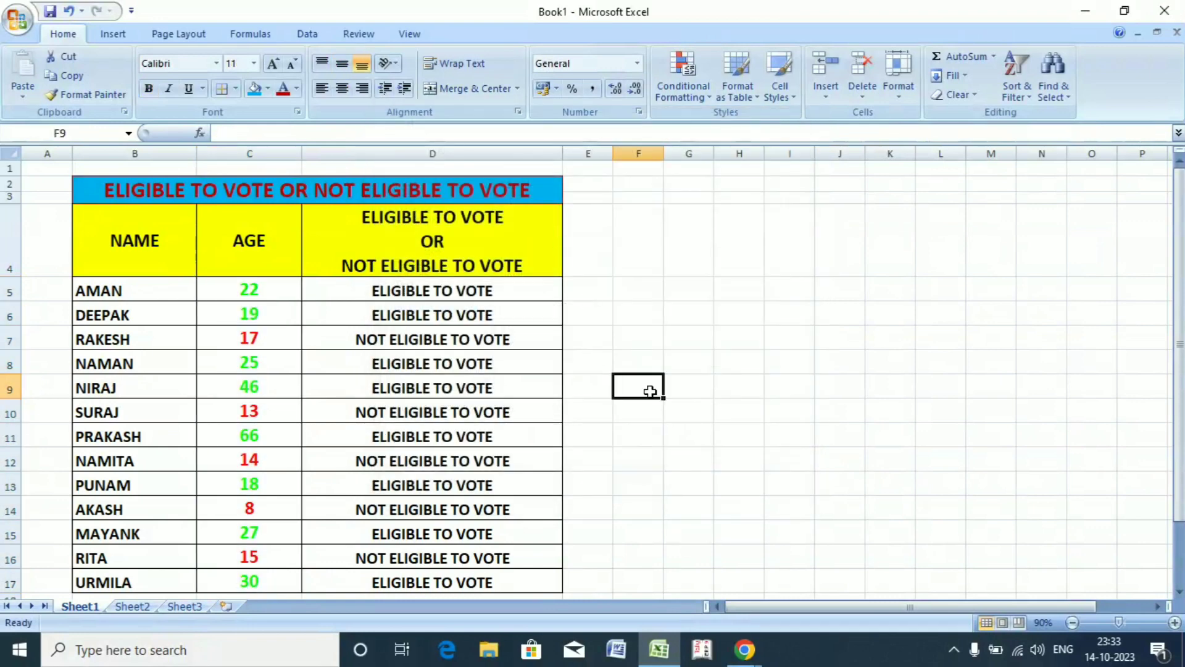